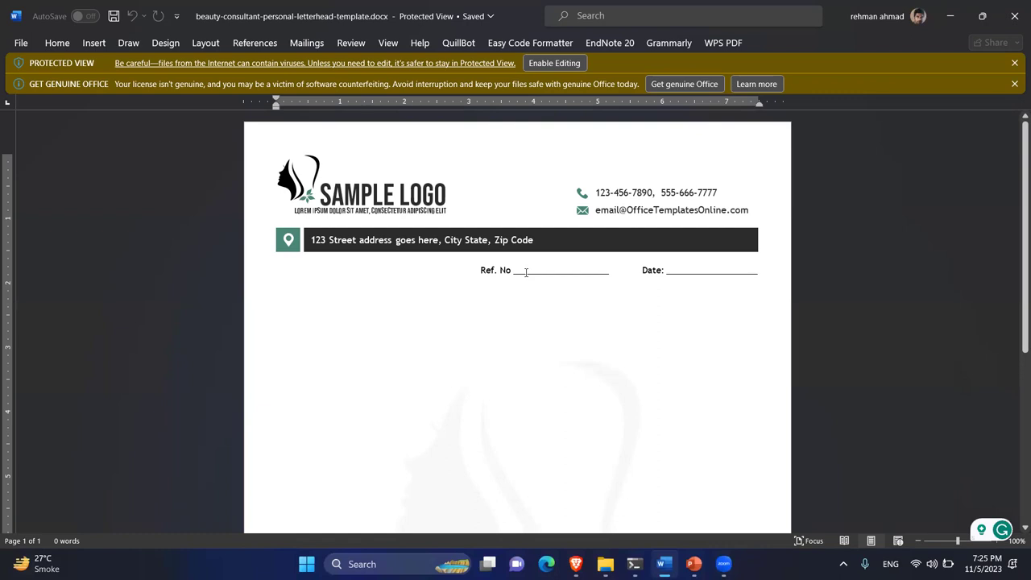
- Look through the beauty consultant letterhead from its header to its footer, and close the document and the empty Word window
scroll(635, 281, down, 3)
scroll(635, 281, down, 2)
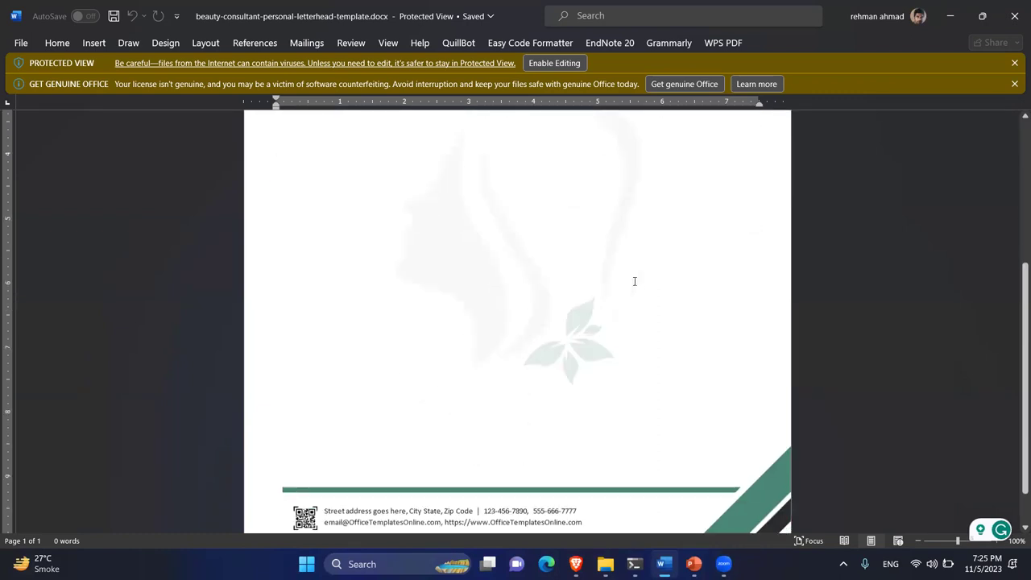
scroll(633, 282, down, 1)
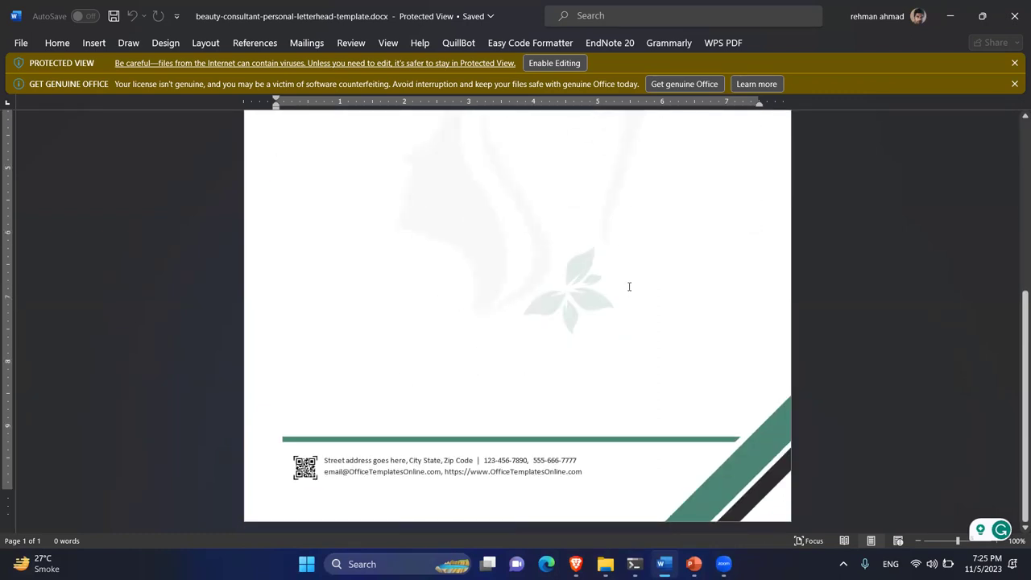
scroll(630, 283, up, 9)
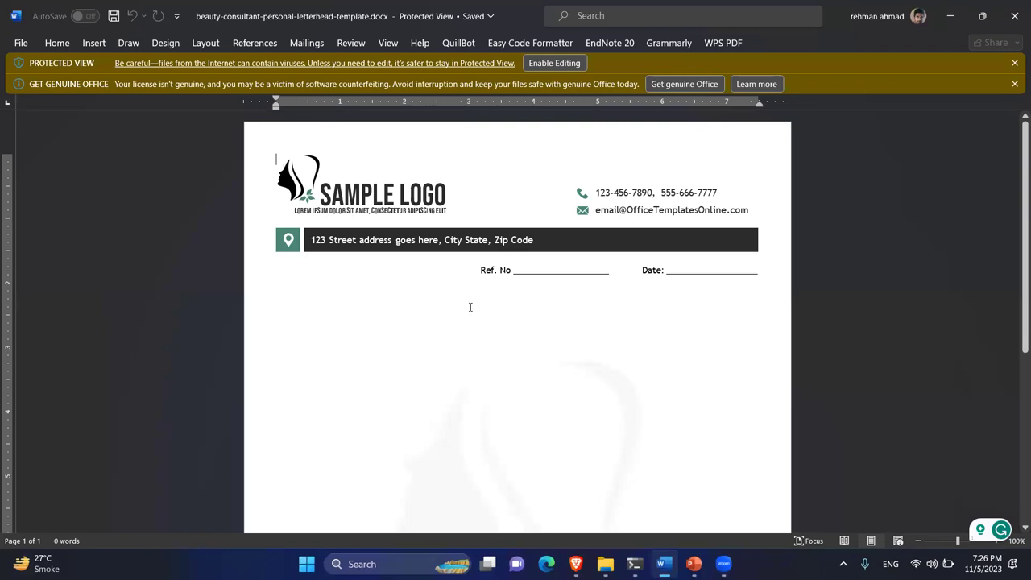
click(1015, 16)
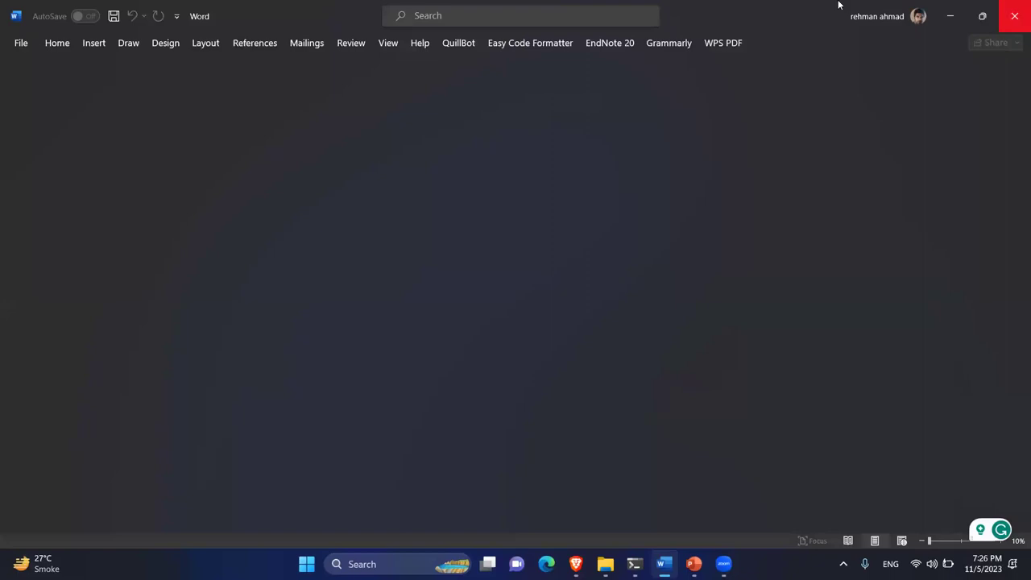
click(1015, 29)
- Open the doctor's personal letterhead template from the Letter Heads folder, view its layout and close it
click(205, 157)
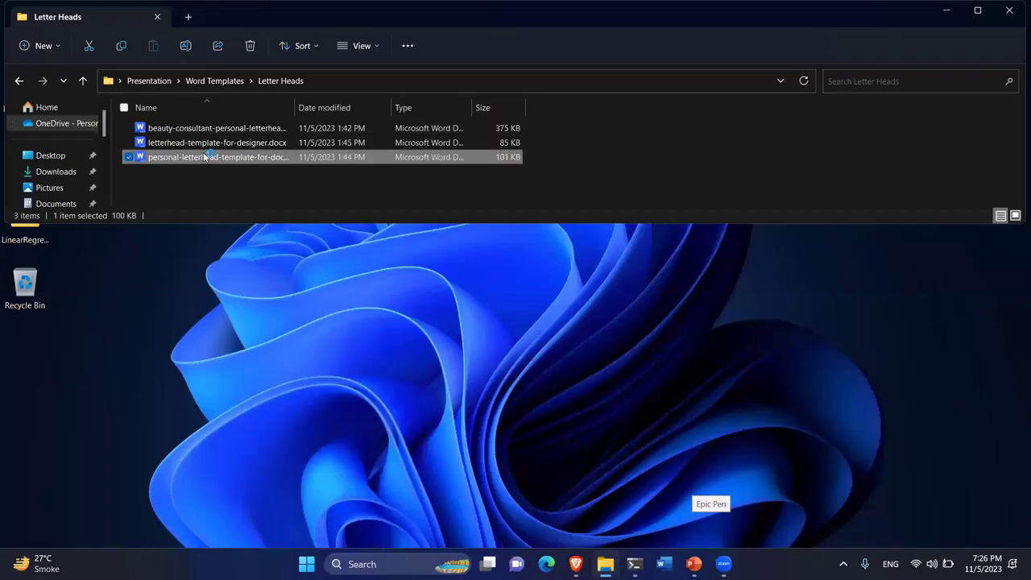
double_click(206, 157)
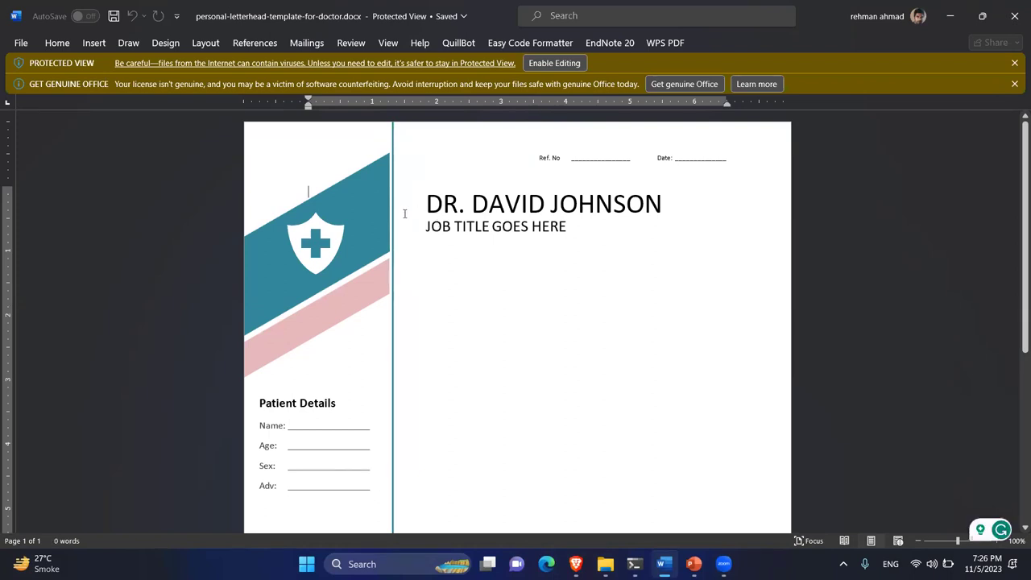
click(1015, 5)
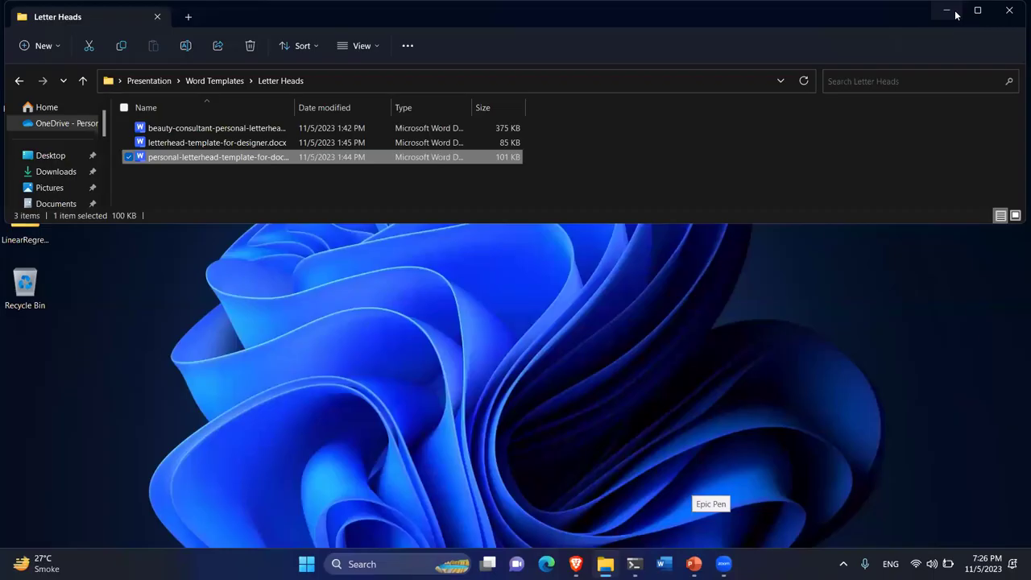
click(955, 17)
- Go back to the Word Templates folder and open preschool-report-card-template.docx from the Result Cards folder
click(18, 81)
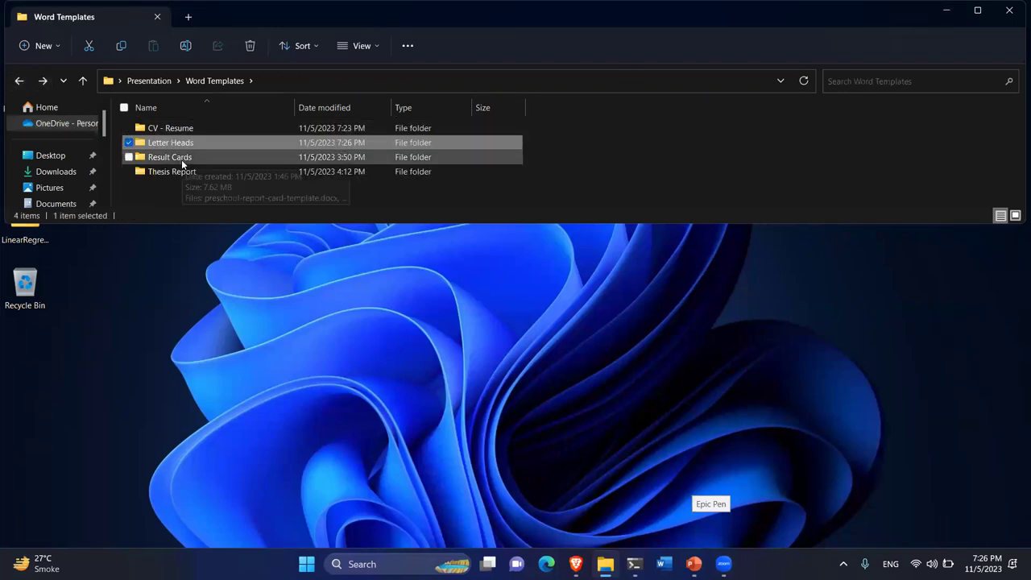
double_click(181, 157)
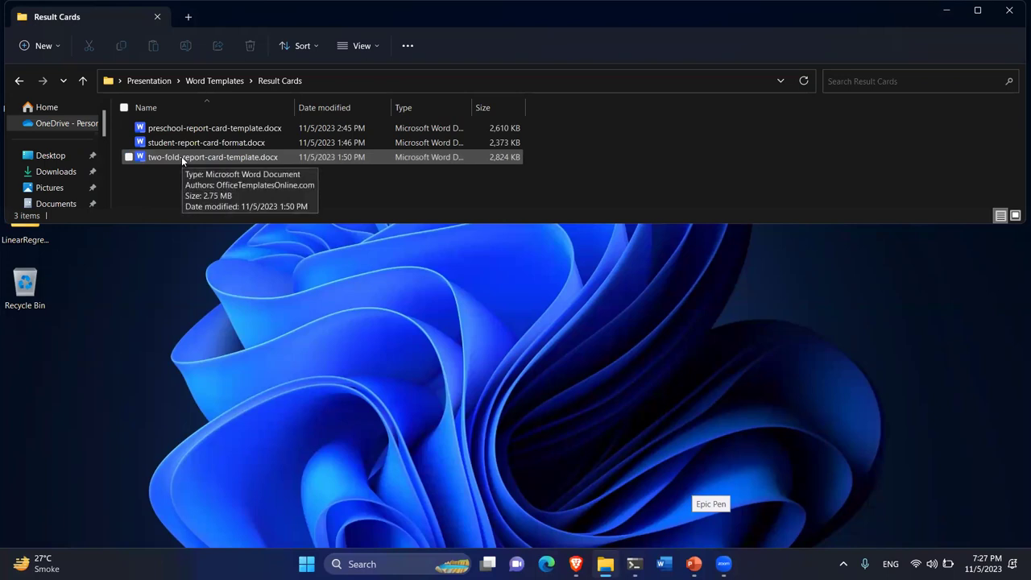
double_click(200, 130)
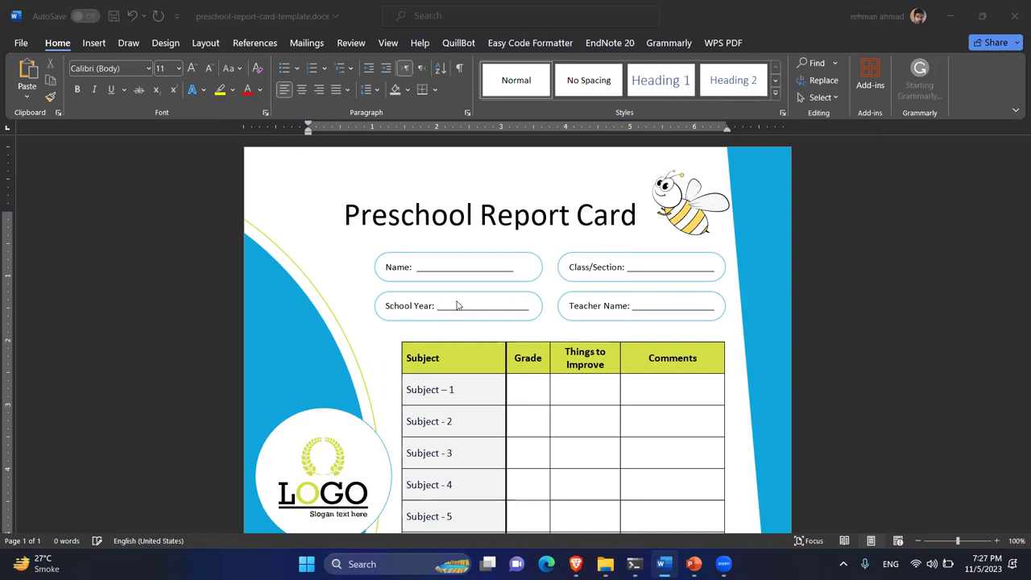
- Examine the preschool report card's subject table, grading system, feedback box and signature lines, and minimise the document
scroll(456, 304, down, 6)
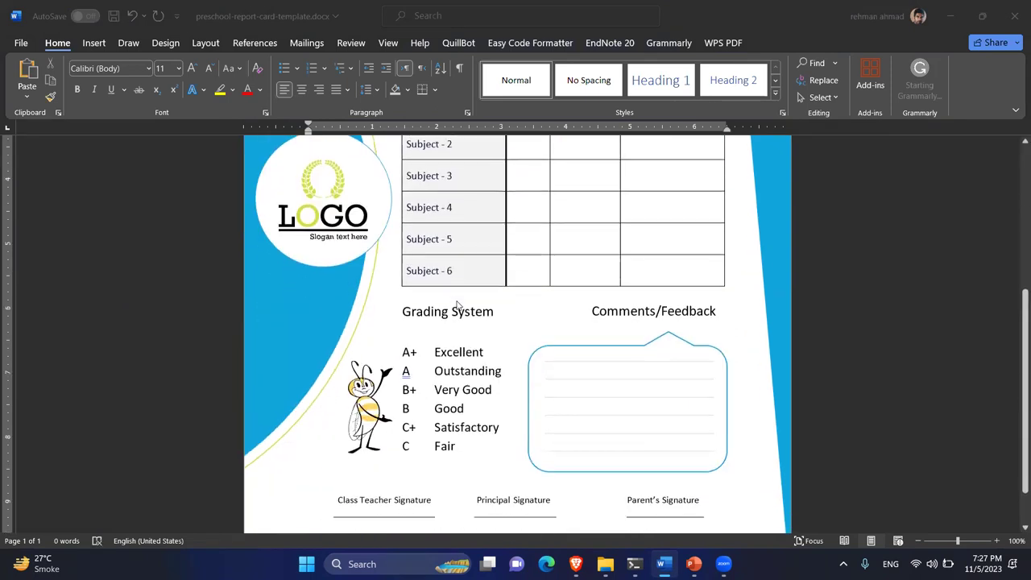
scroll(457, 304, down, 1)
scroll(457, 304, up, 7)
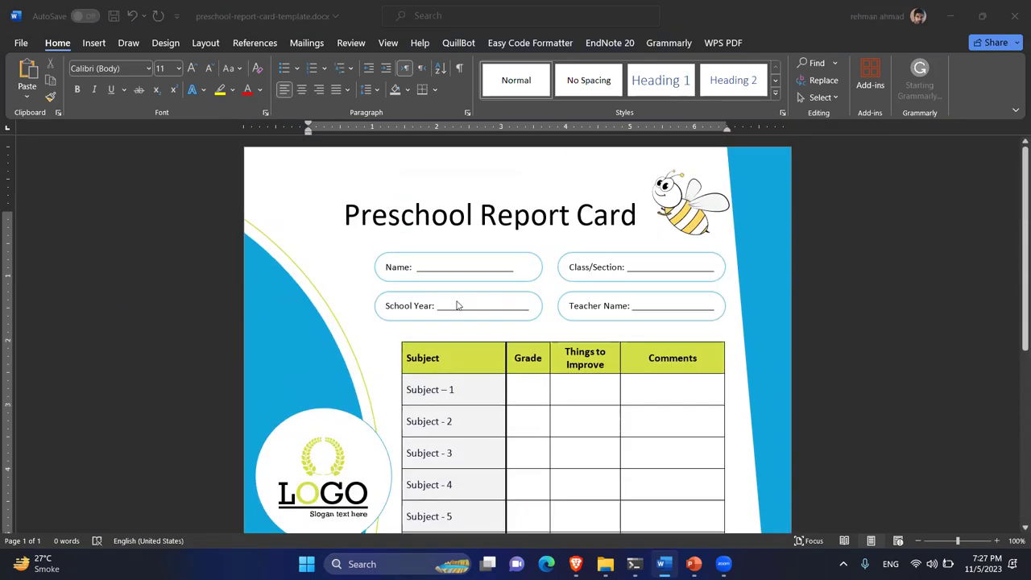
scroll(457, 305, down, 6)
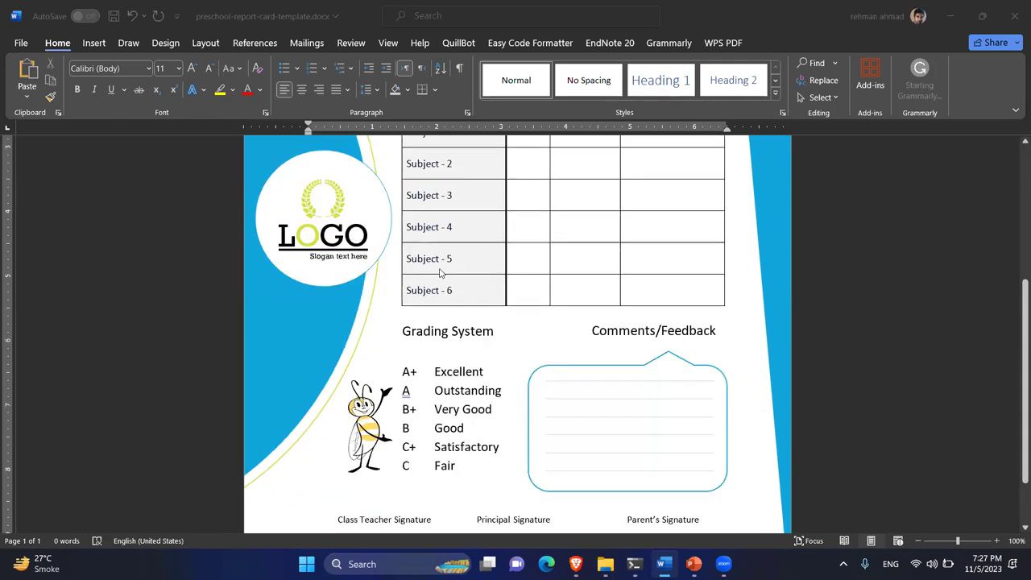
scroll(395, 352, up, 5)
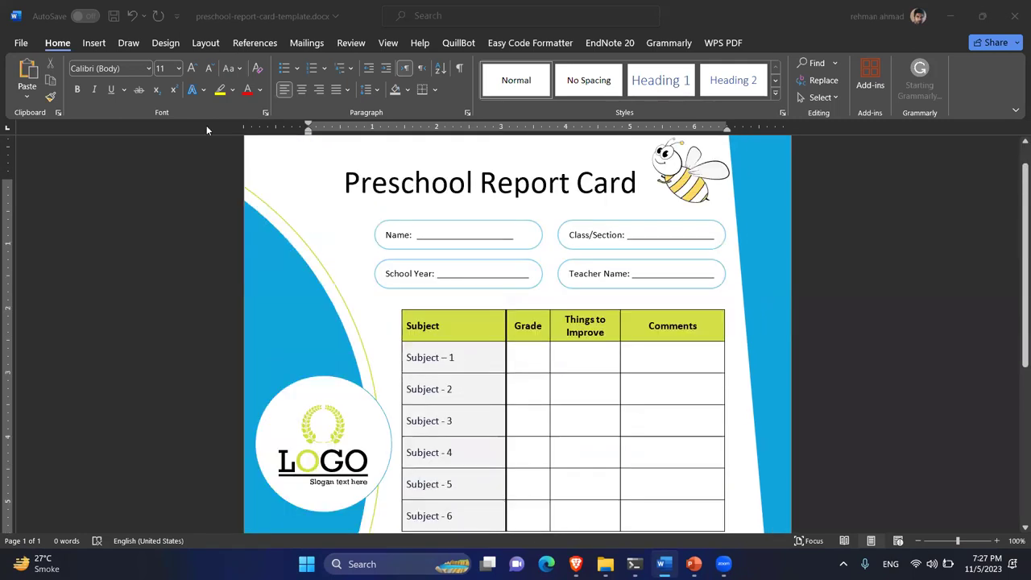
click(949, 17)
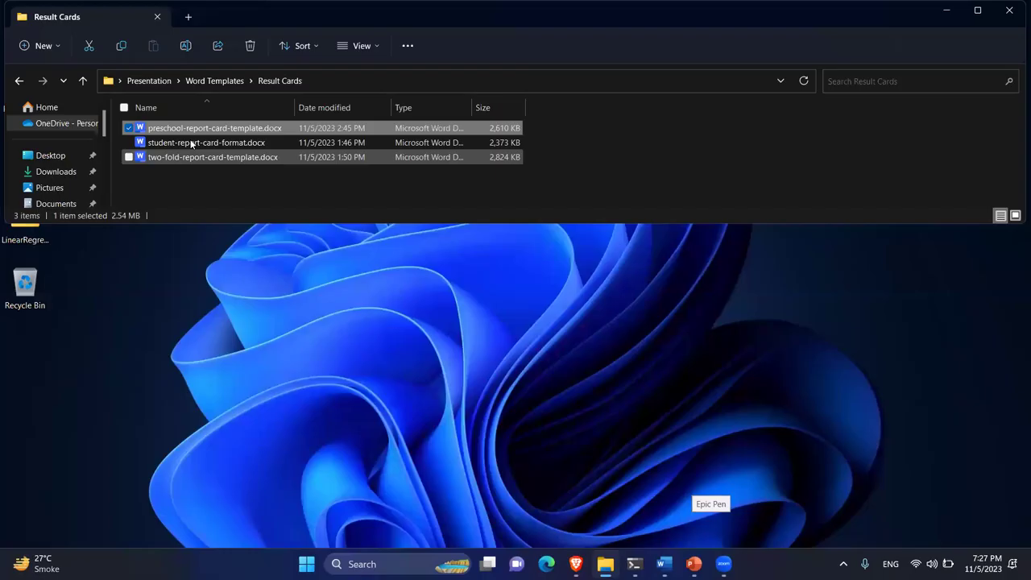
- Open student-report-card-format.docx, review its grade table, behaviour section and signature lines, and minimise both report card documents
click(195, 143)
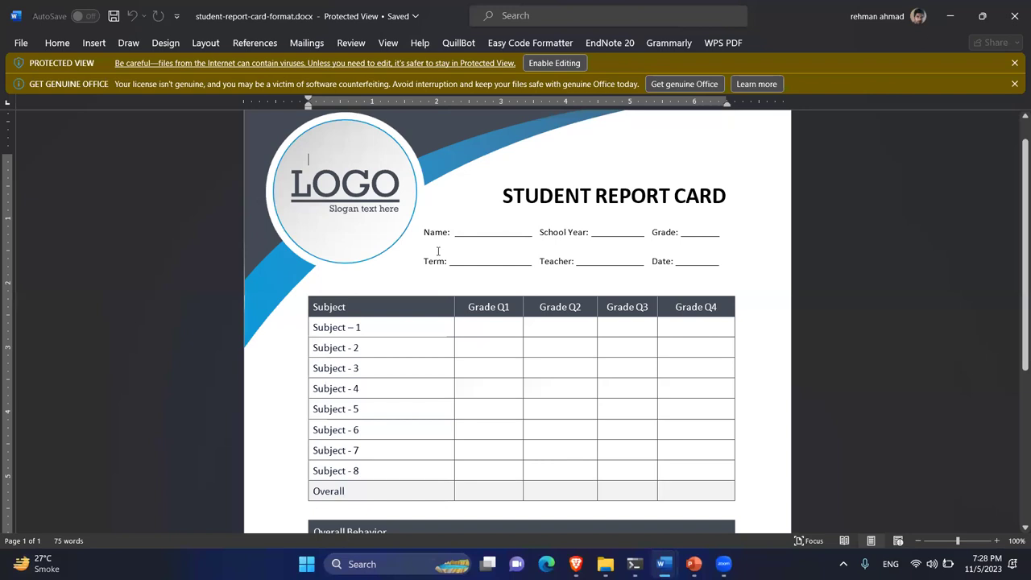
scroll(438, 252, down, 2)
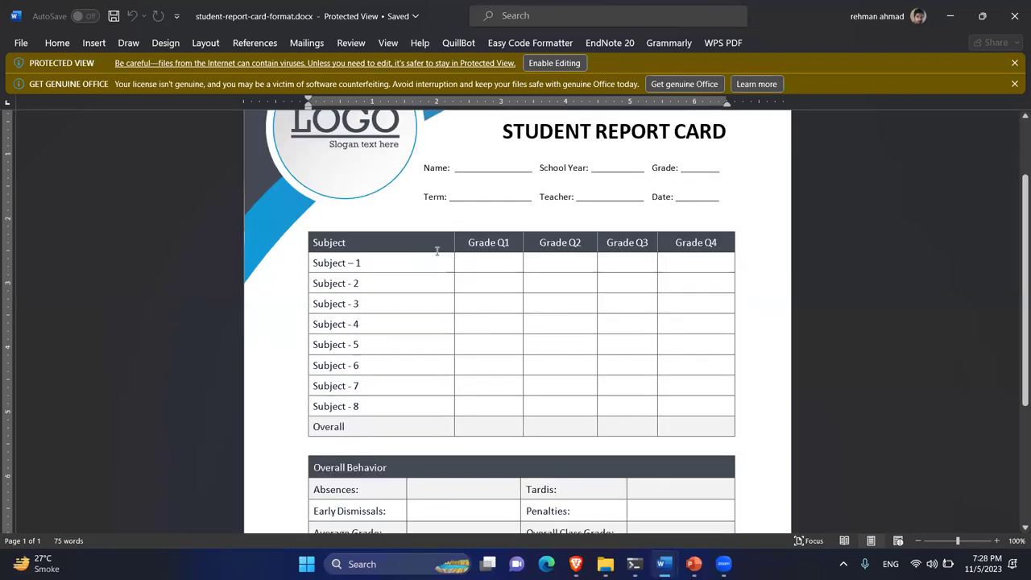
scroll(438, 251, down, 4)
scroll(436, 252, down, 3)
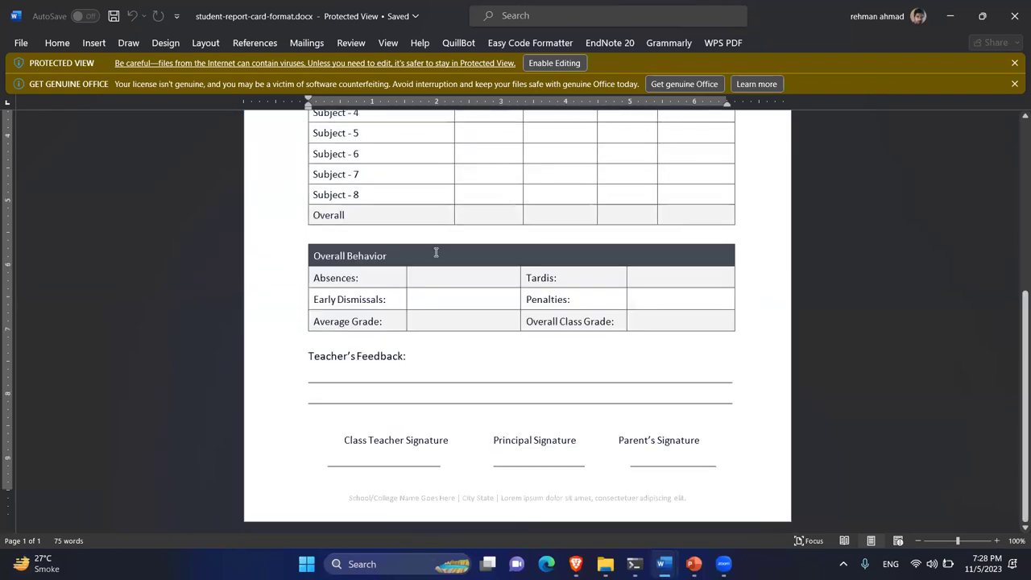
scroll(436, 252, up, 10)
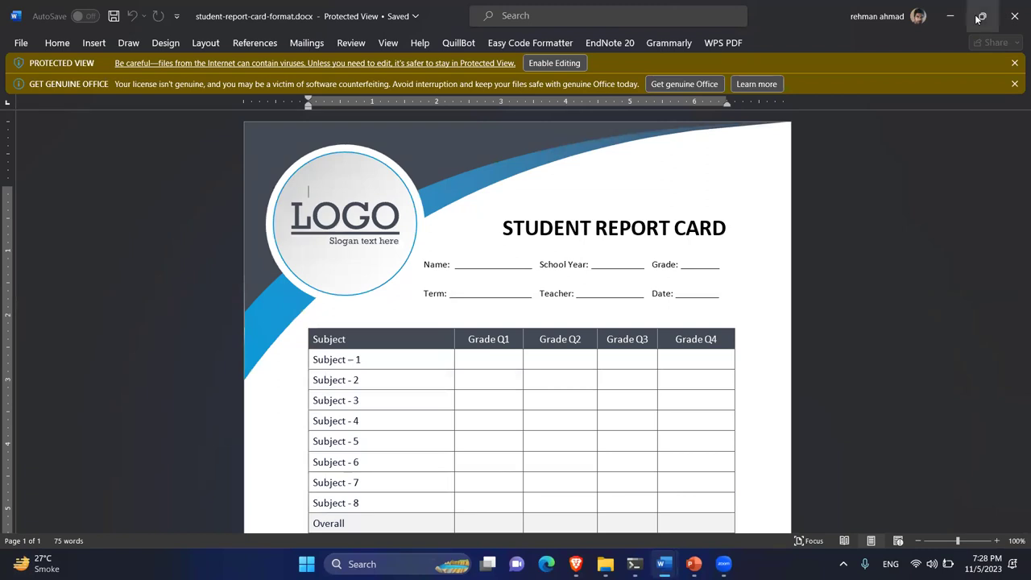
click(951, 16)
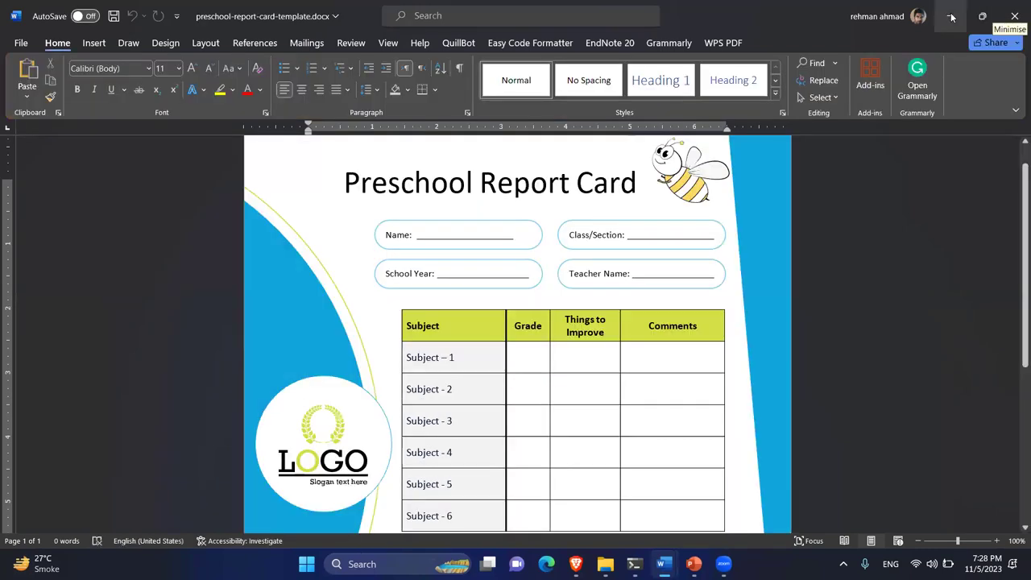
click(951, 16)
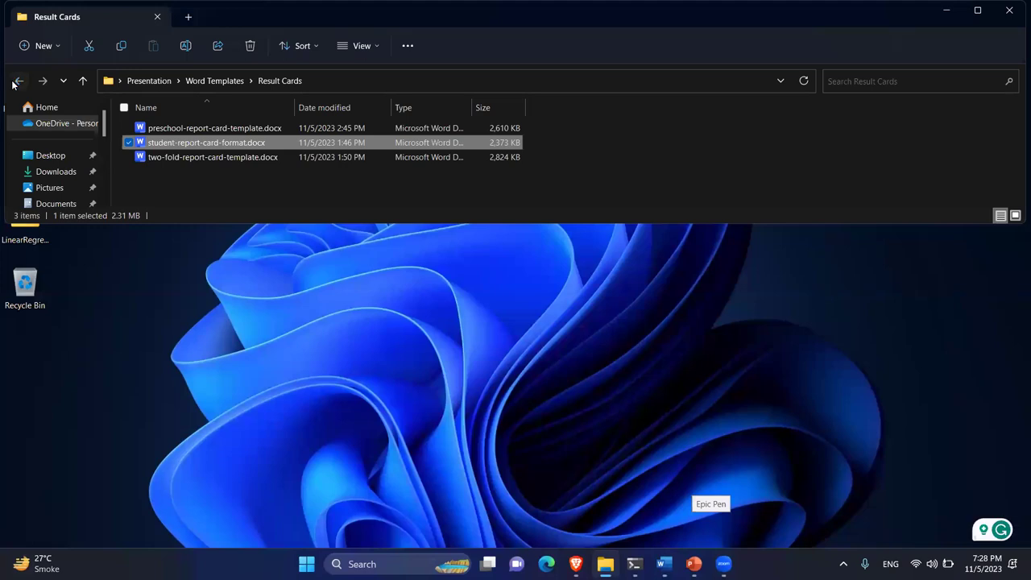
- Go back to the Word Templates folder and open the MSCS thesis document from the Thesis Report folder
click(17, 81)
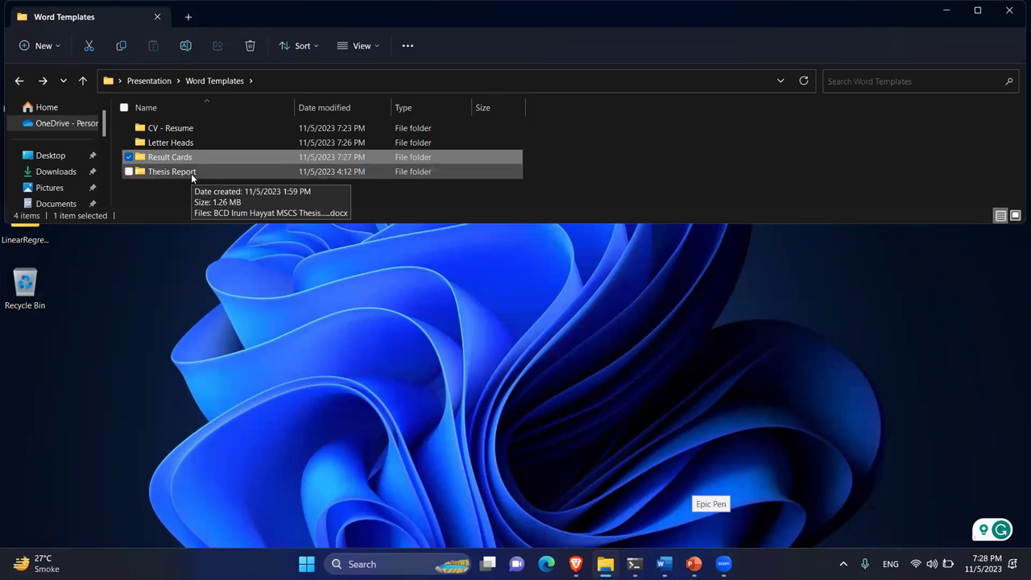
double_click(191, 173)
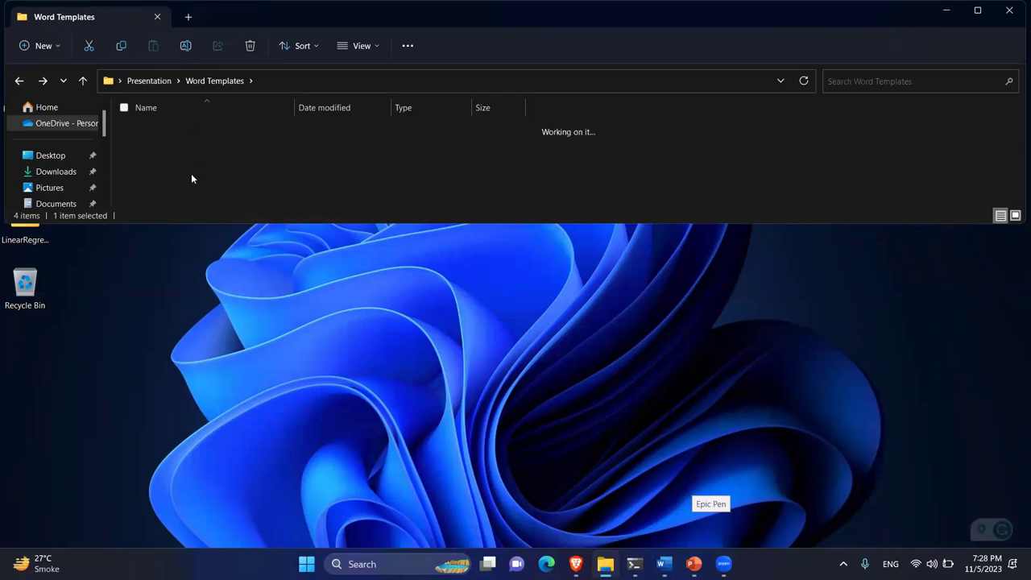
click(202, 132)
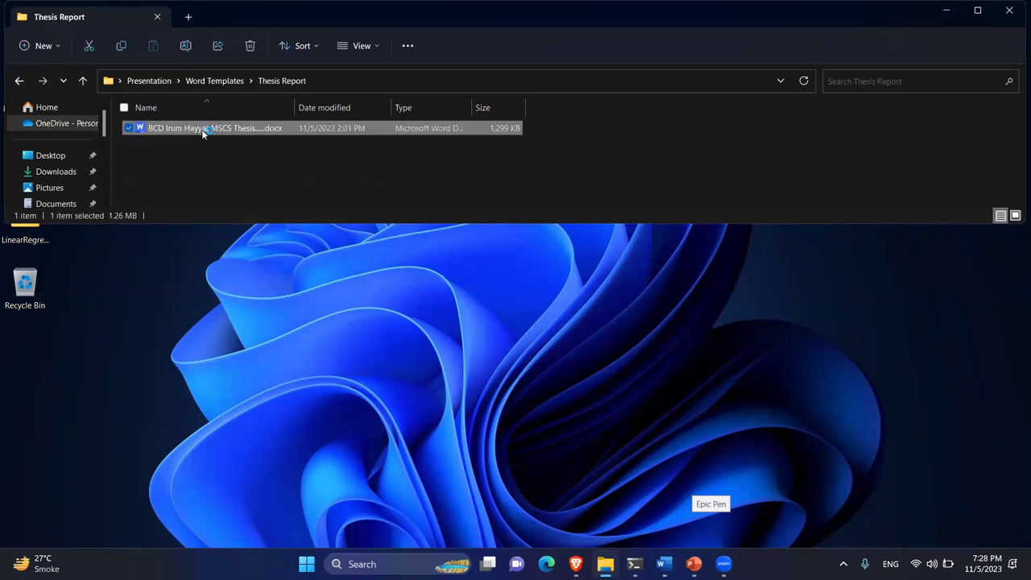
double_click(202, 129)
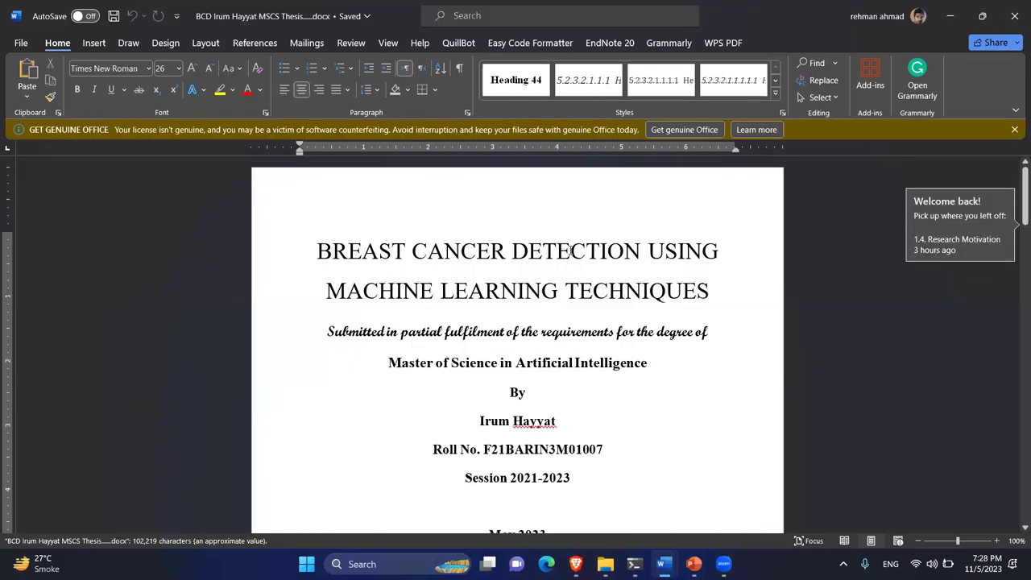
- Look through the thesis's title page, dedication, declaration and approval pages up to the start of the table of contents
scroll(568, 250, down, 15)
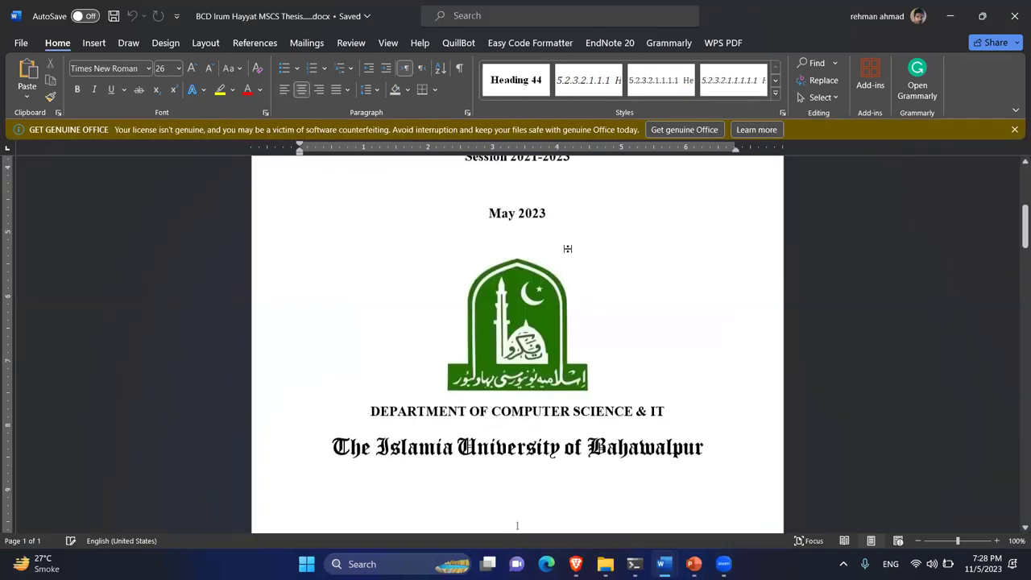
scroll(568, 249, down, 3)
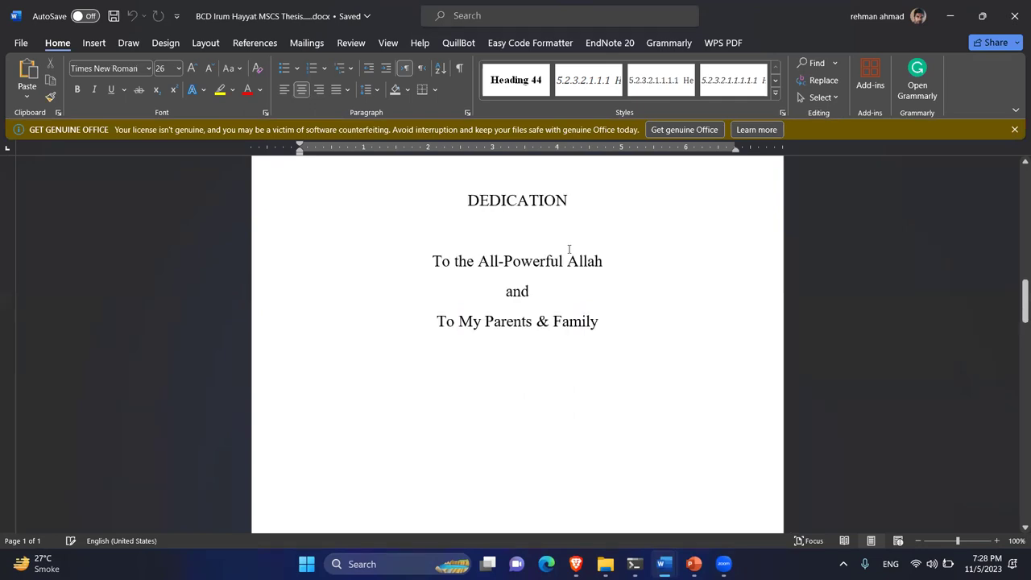
scroll(568, 249, down, 12)
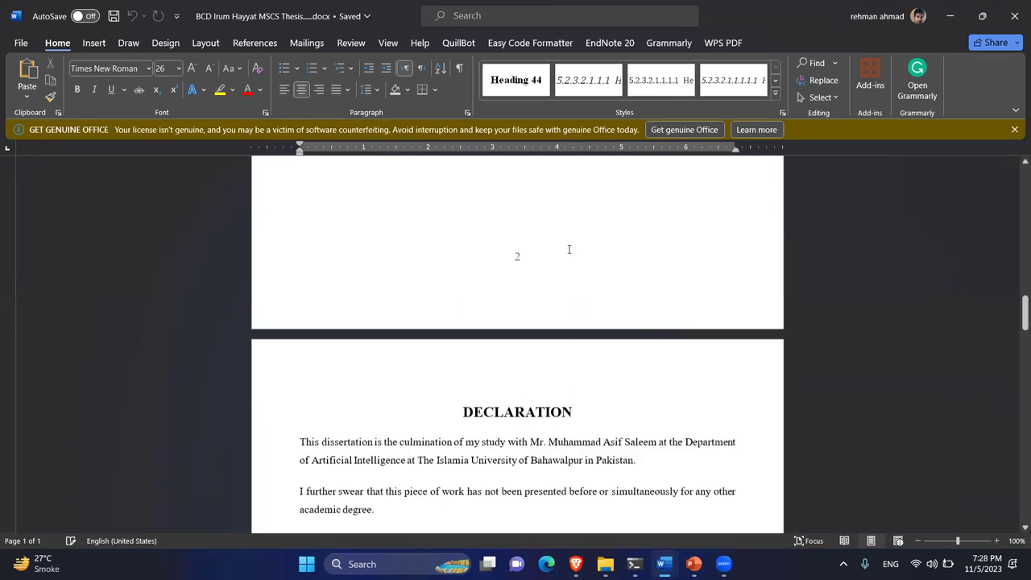
scroll(569, 249, down, 12)
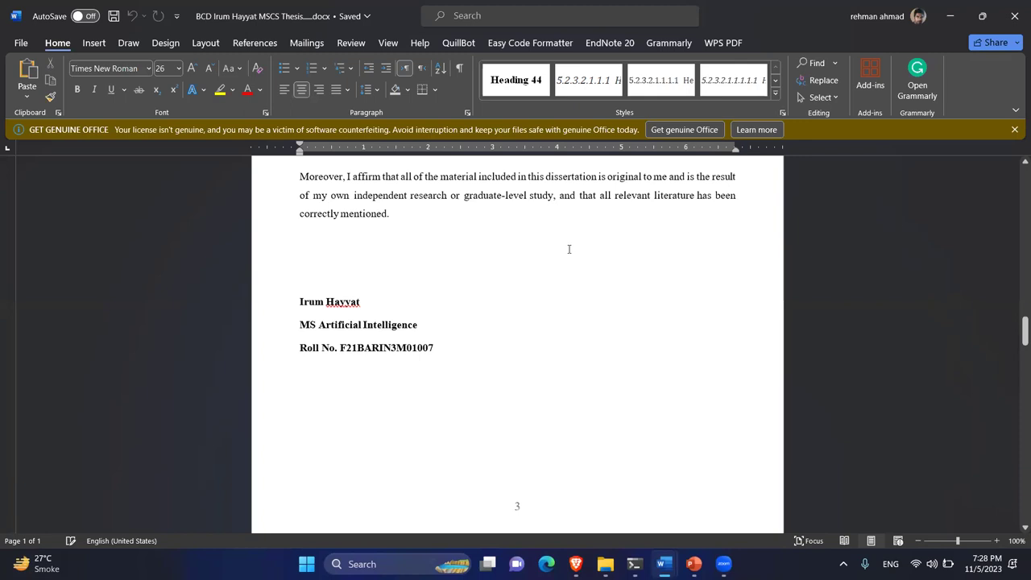
scroll(569, 249, down, 15)
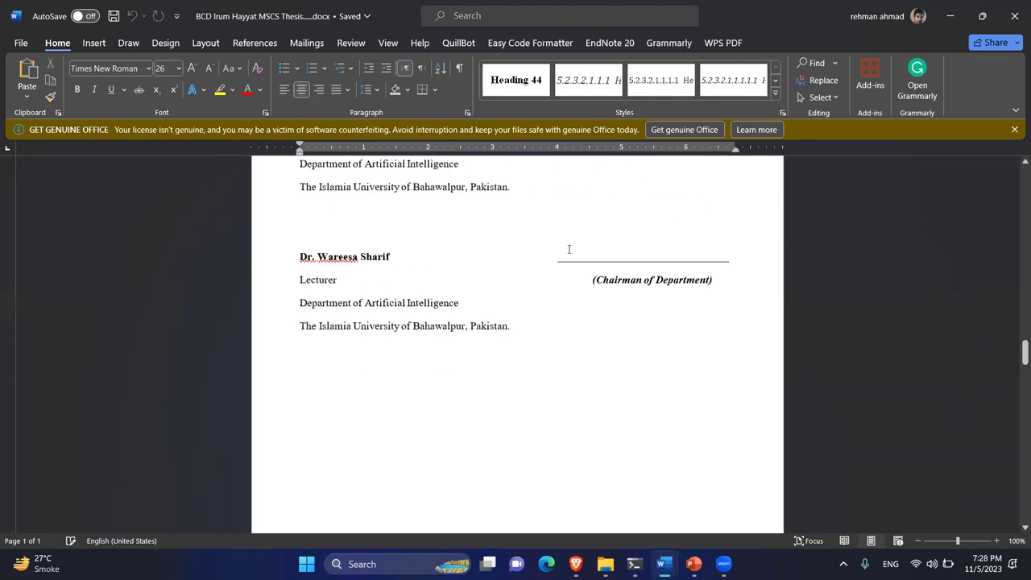
scroll(569, 248, down, 15)
scroll(562, 265, down, 5)
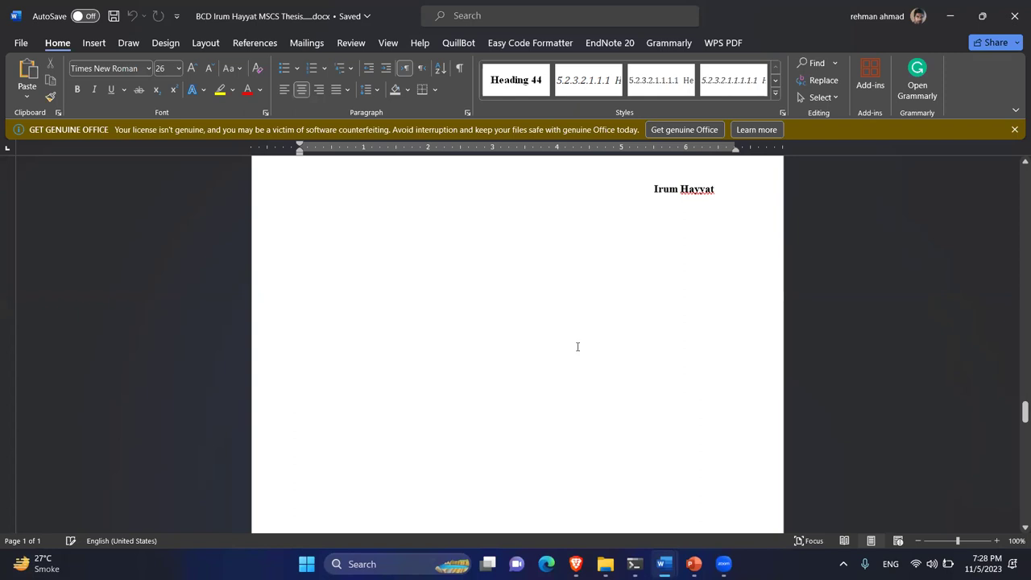
scroll(578, 347, down, 15)
scroll(577, 347, up, 2)
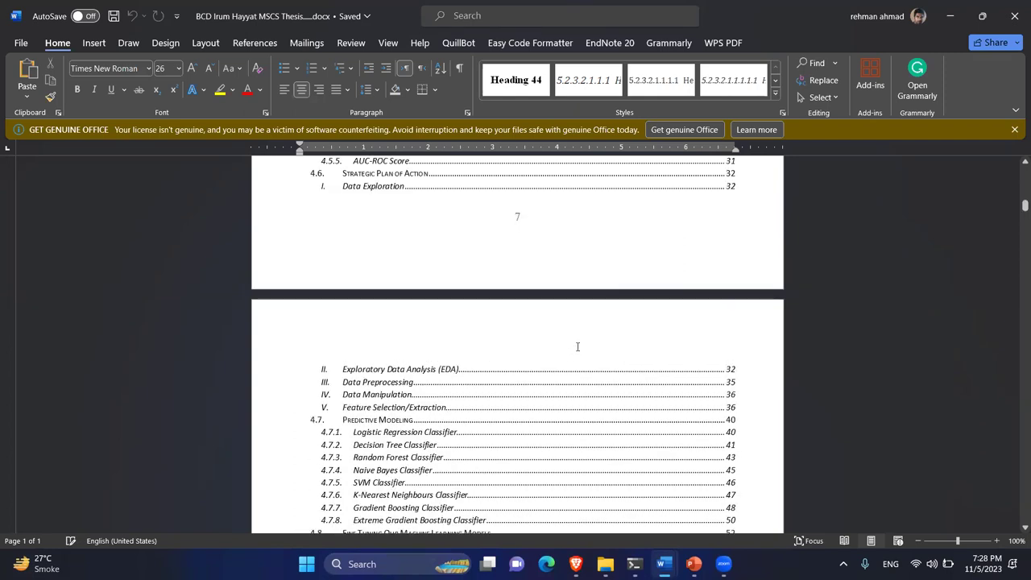
scroll(577, 347, up, 10)
scroll(578, 346, down, 1)
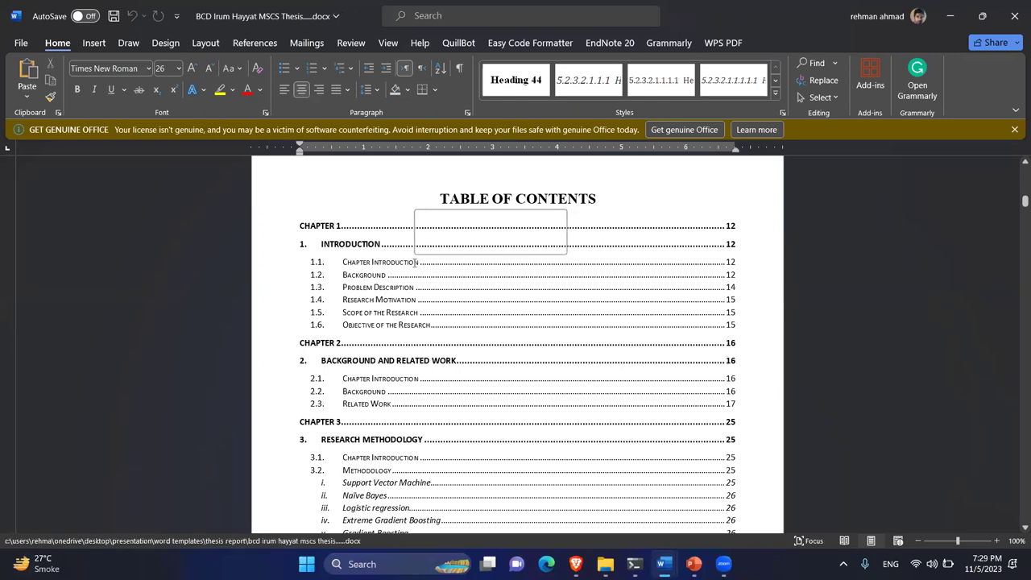
- Follow the table of contents link for section 1.1, Chapter Introduction, to its page in the thesis
click(409, 266)
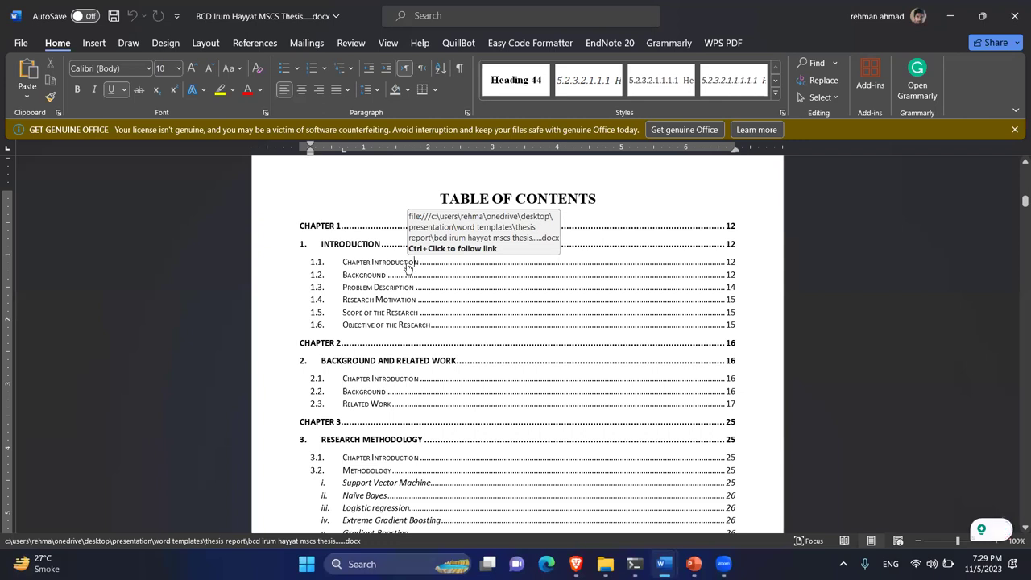
ctrl+click(408, 267)
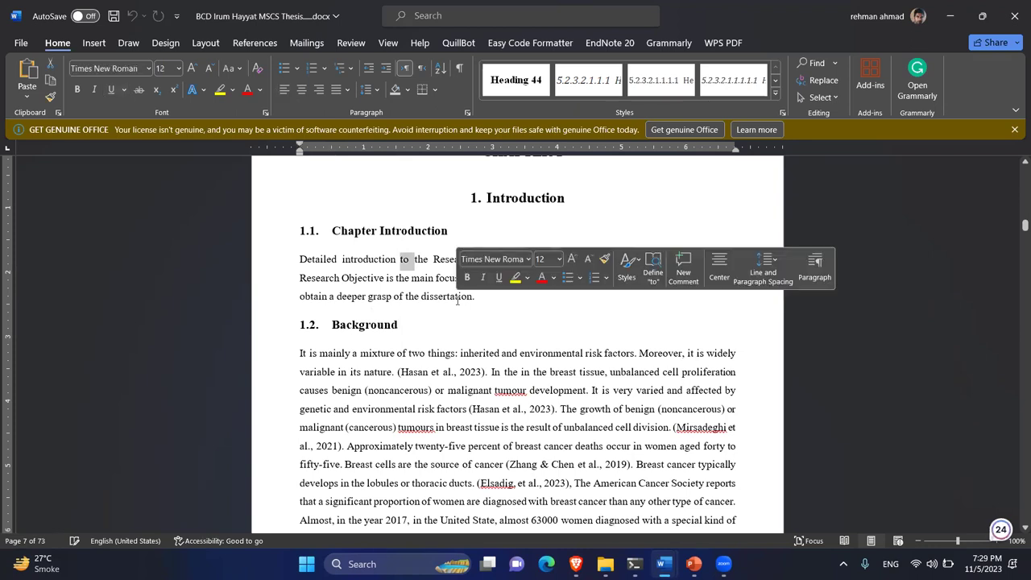
- Look over the thesis's Background section, minimise the document and return to the Presentation folder
scroll(457, 301, down, 3)
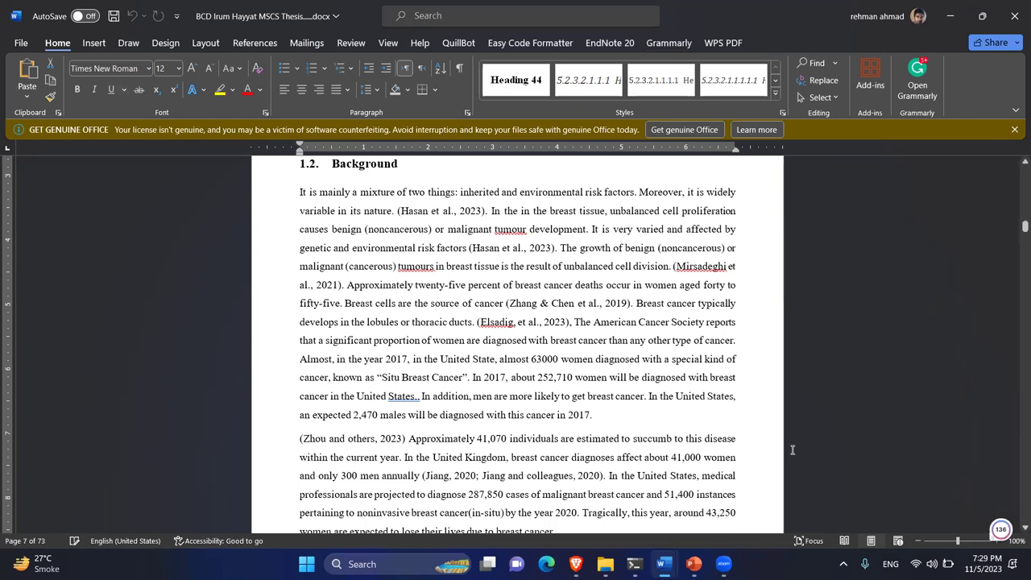
click(951, 18)
click(19, 81)
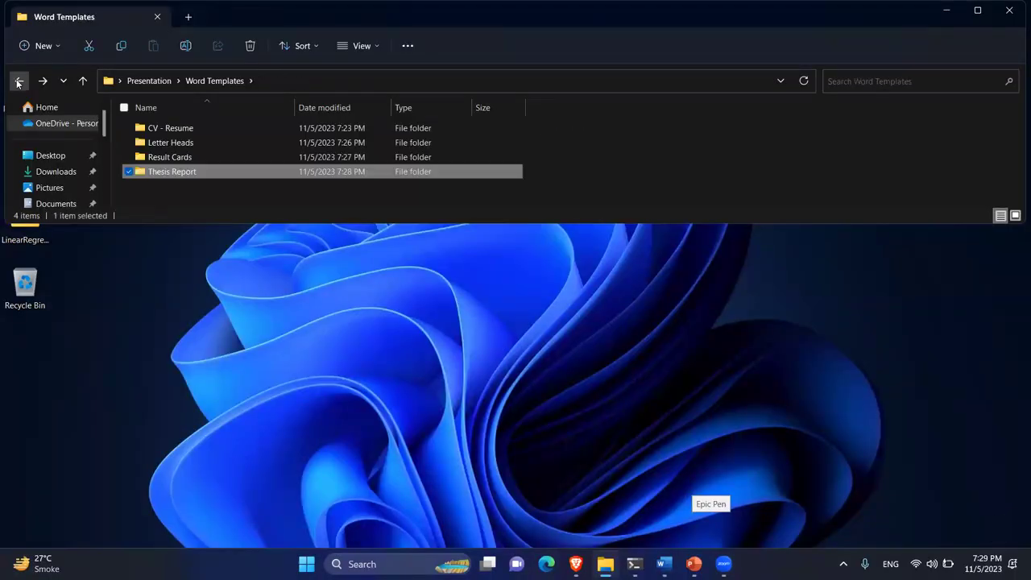
click(18, 81)
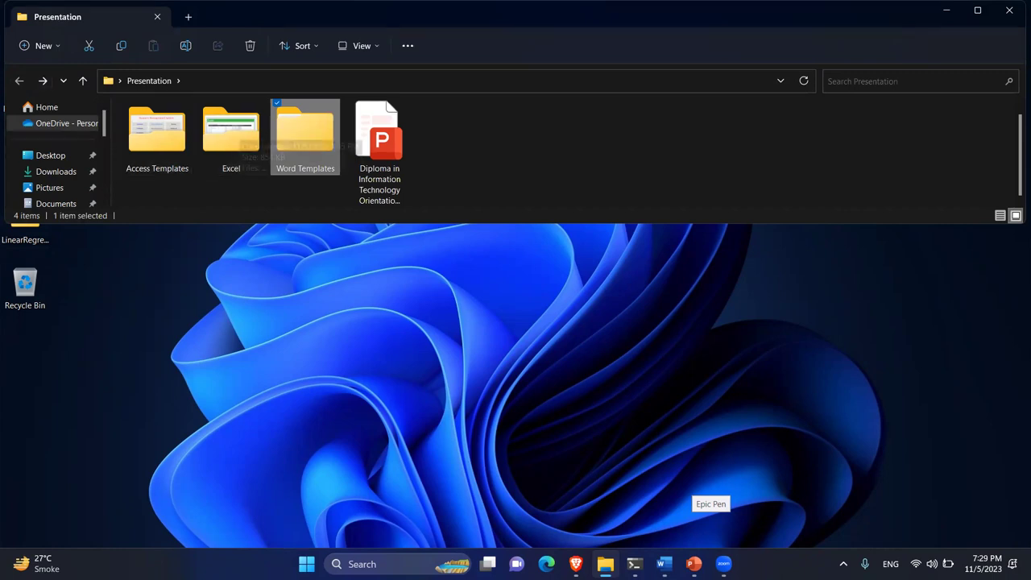
- Switch to the PowerPoint orientation class presentation, start the slide show from the Word Output slide and advance to the Week 5: Microsoft Word Advanced slide
click(695, 563)
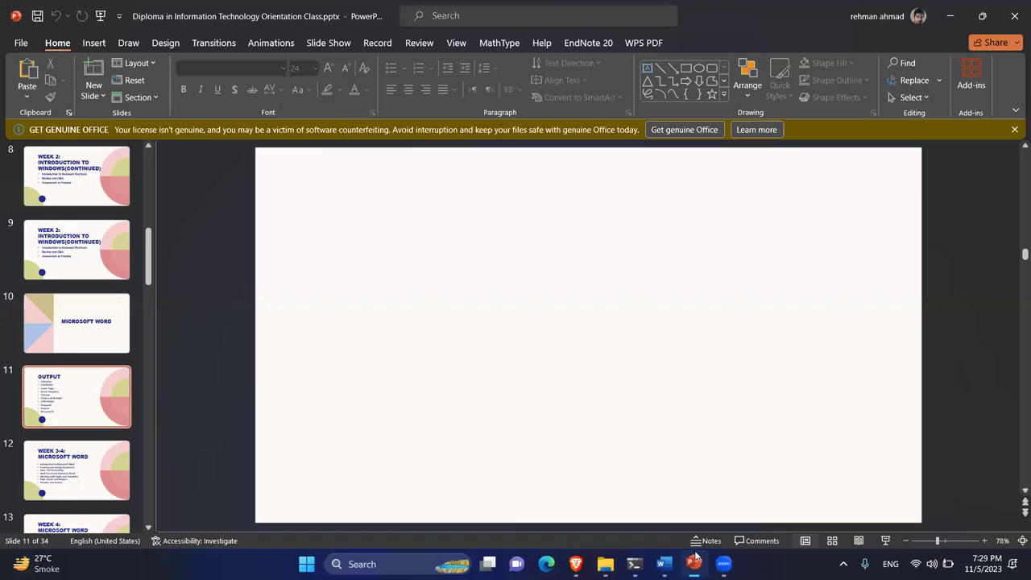
click(886, 540)
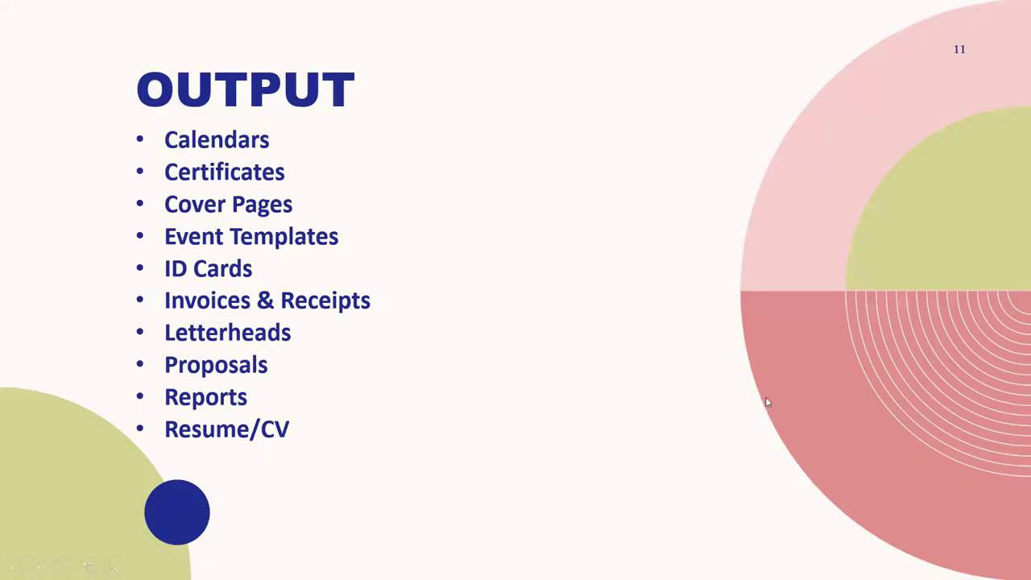
key(Right)
key(Right)
key(Right)
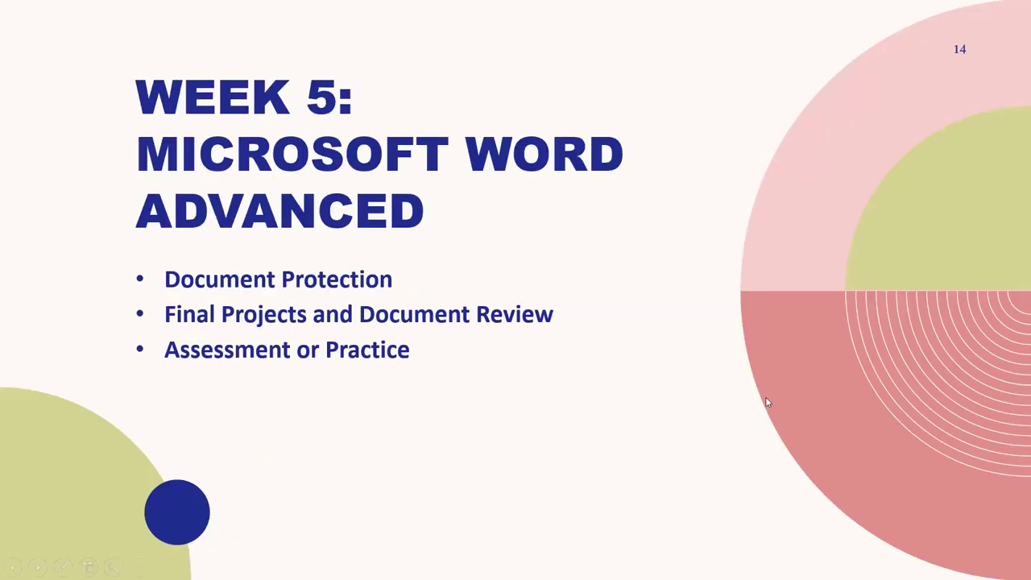
- Advance the slide show past the Output slide on business data and analysis to the Week 6-7: Microsoft Excel Basics slide
key(Right)
key(Right)
key(Right)
key(Right)
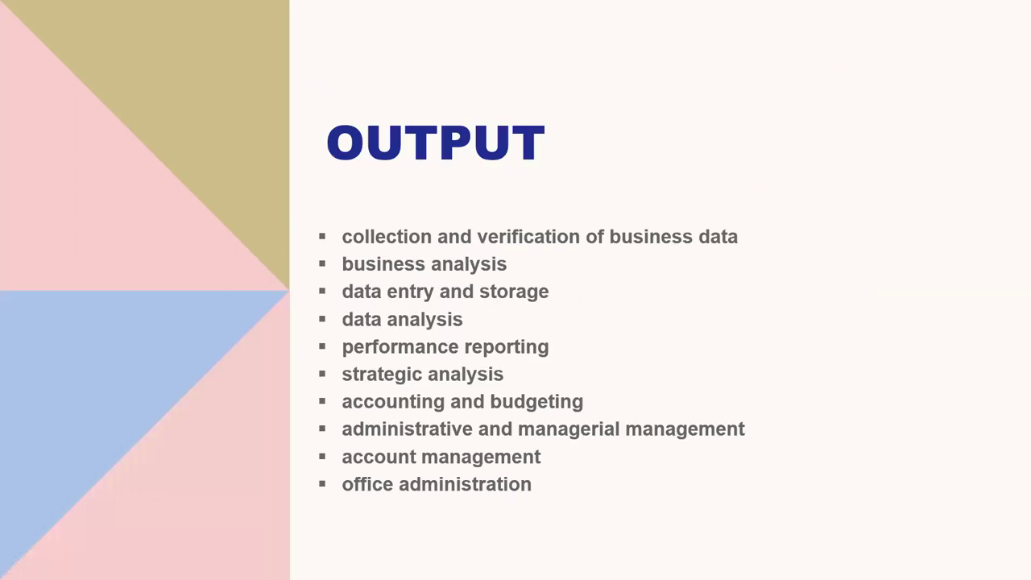
key(Right)
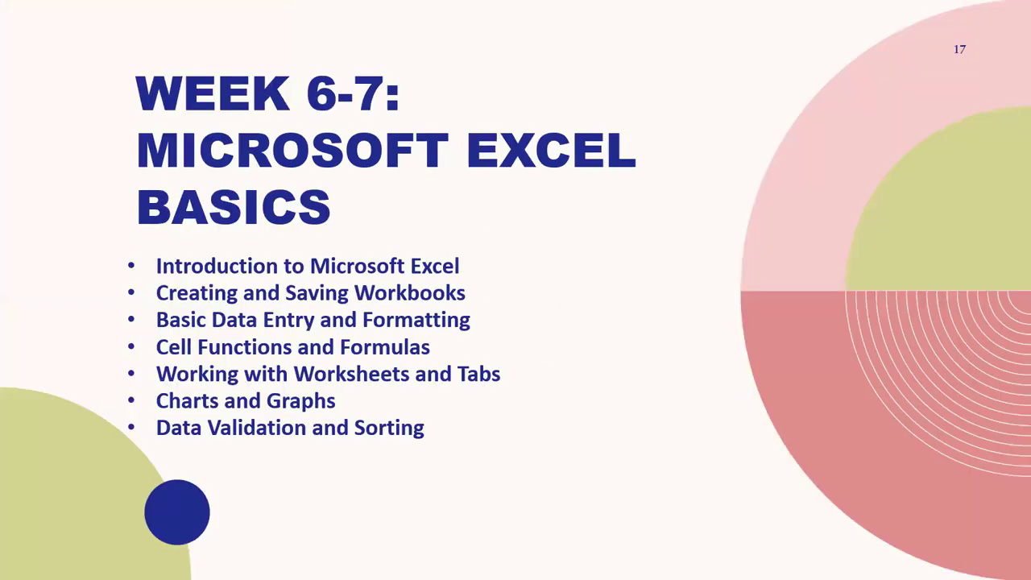